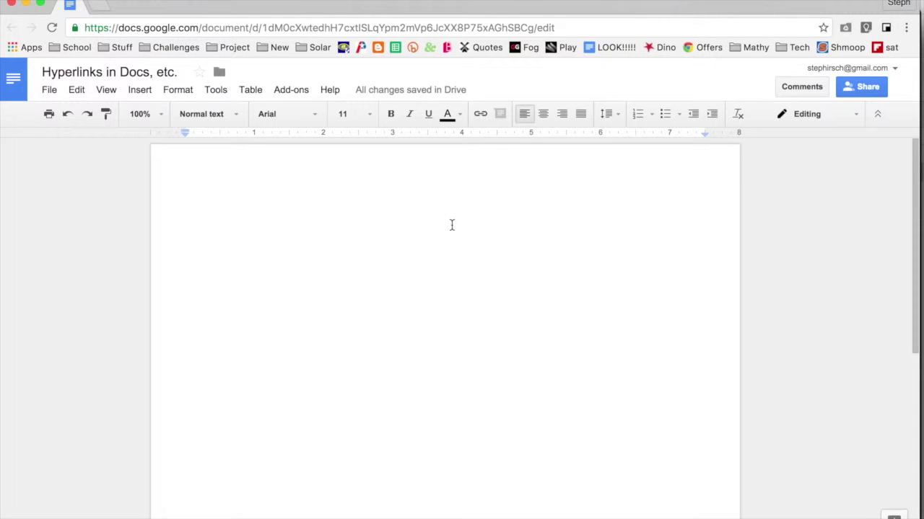
Step: Open google.com in a new browser tab and copy its web address
left_click(99, 7)
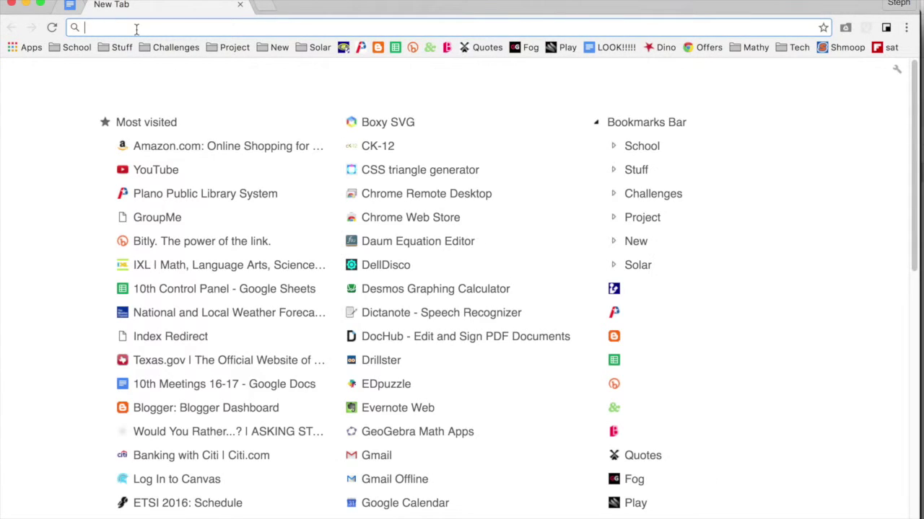
type("google.com")
key("Return")
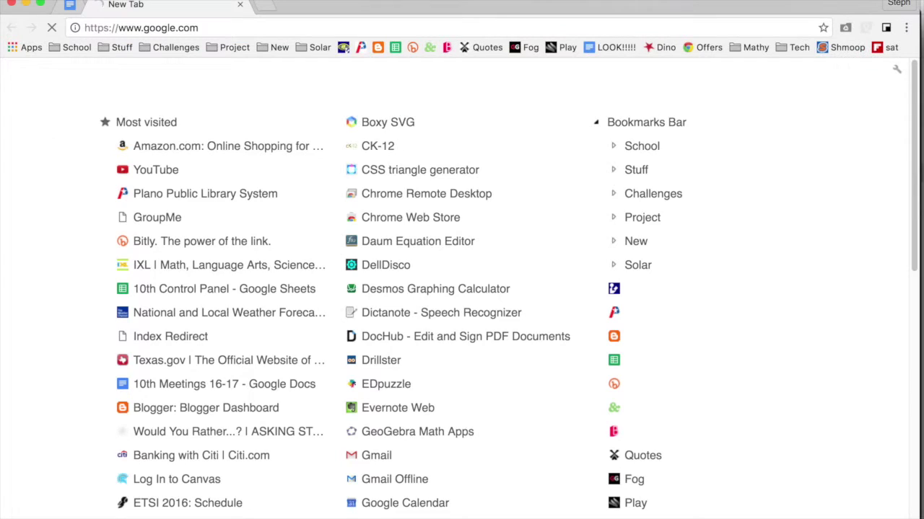
left_click(130, 29)
key("super+c")
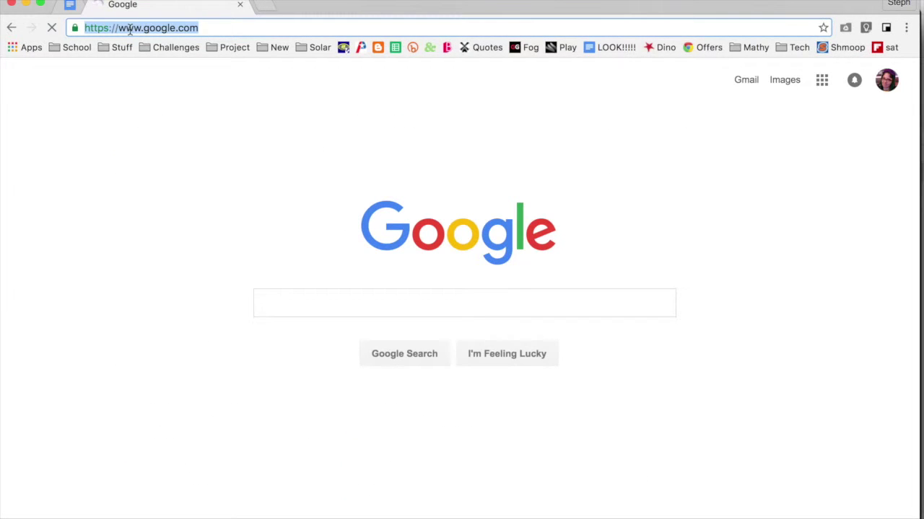
left_click(70, 6)
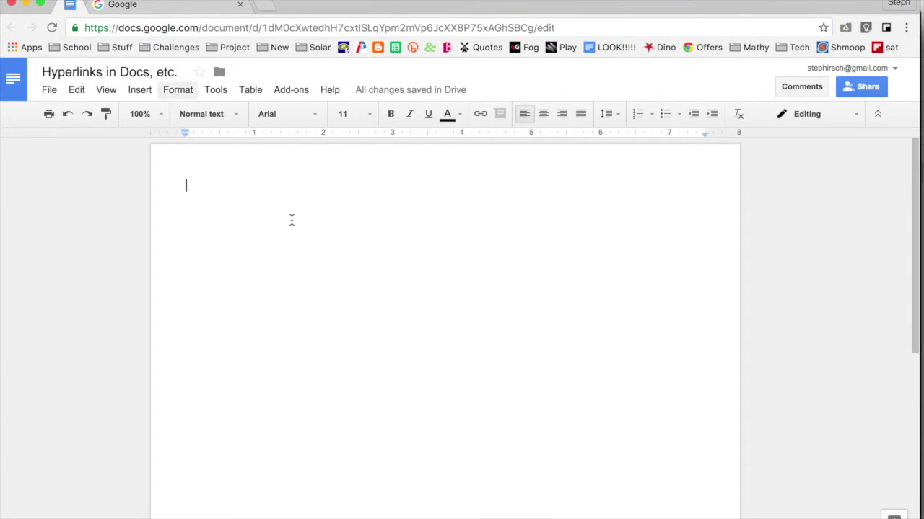
key("super+v")
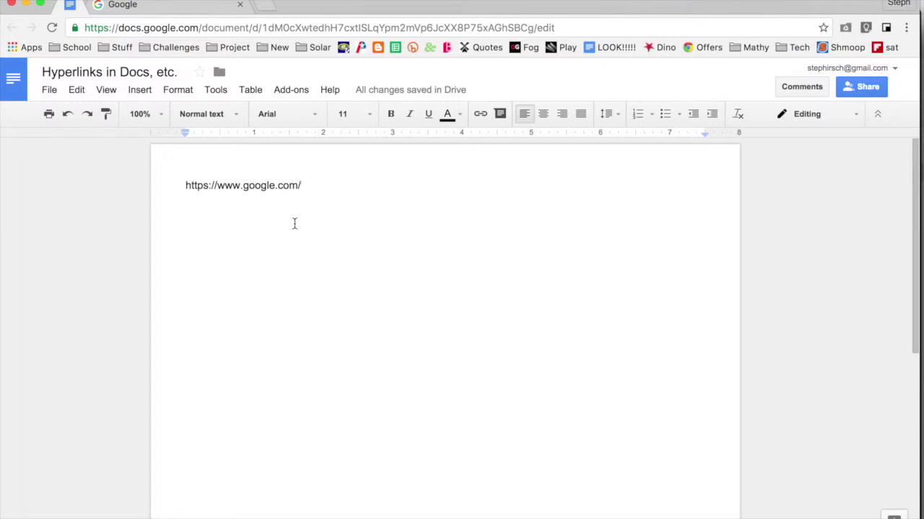
key("space")
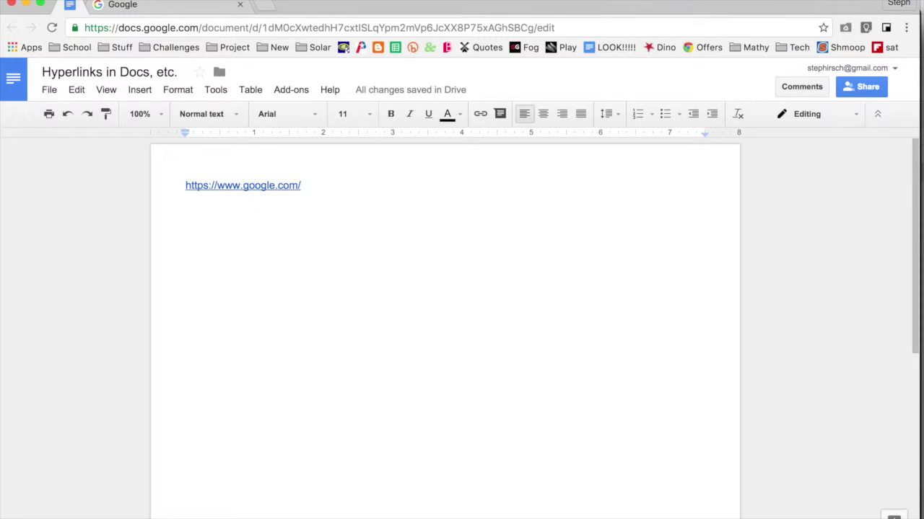
left_click(248, 185)
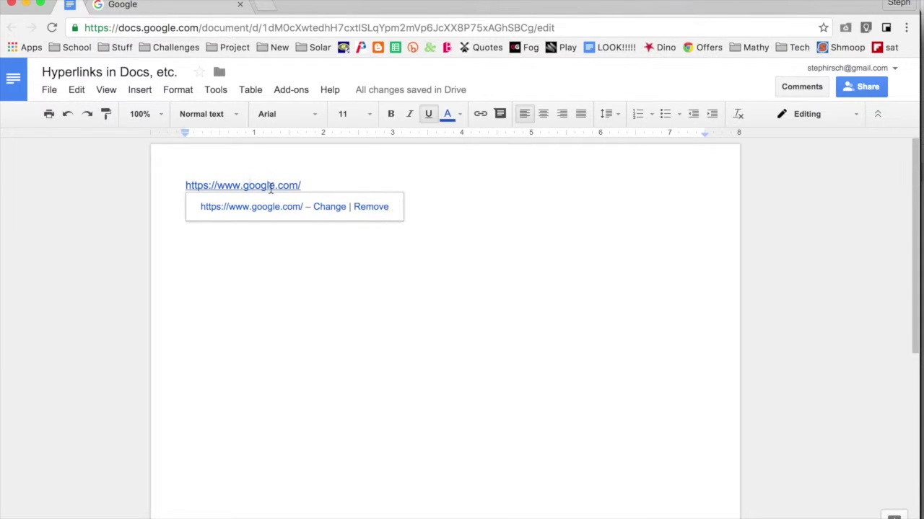
left_click(330, 209)
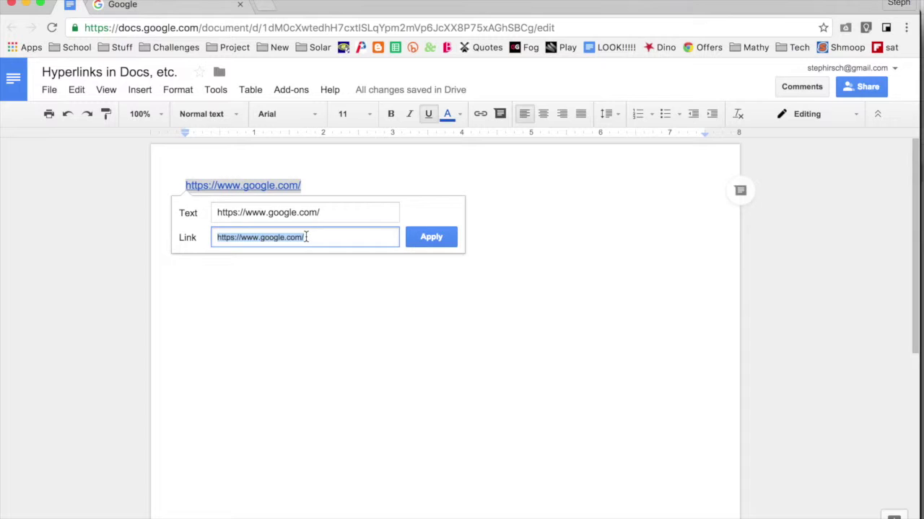
left_click(306, 238)
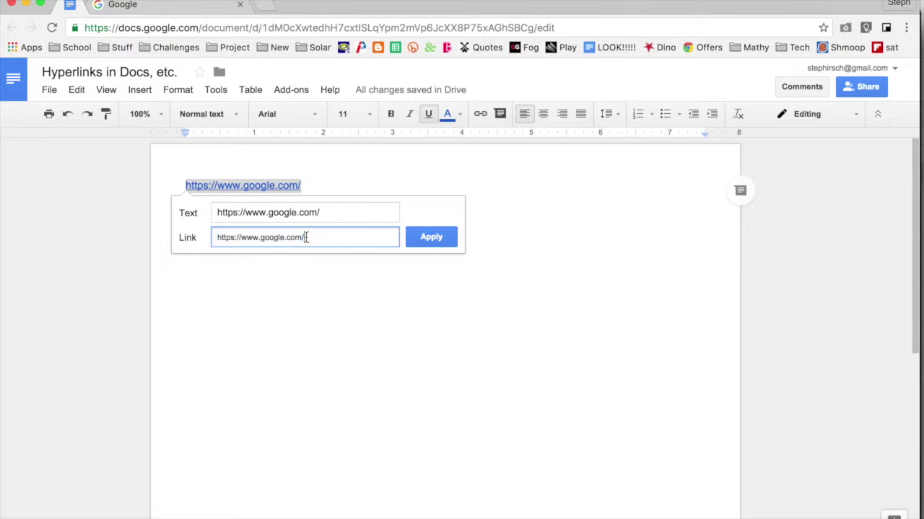
left_click(336, 213)
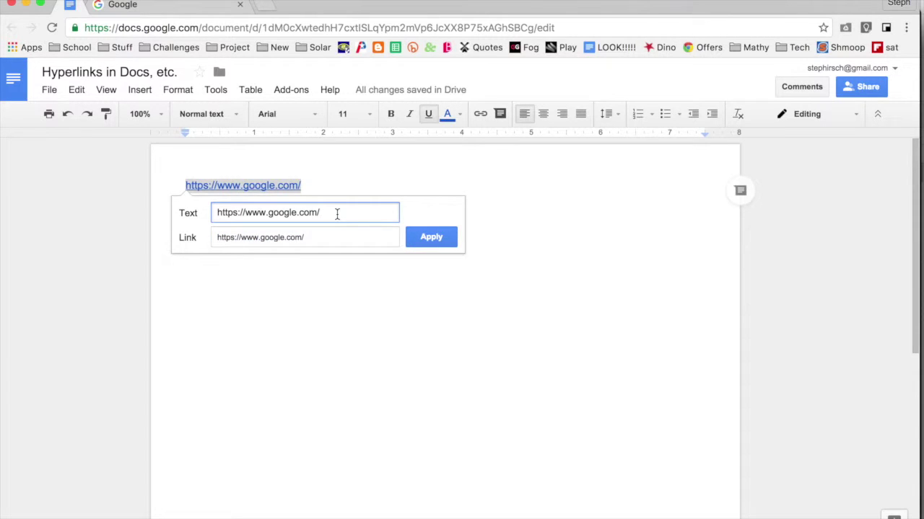
left_click_drag(336, 212, 224, 205)
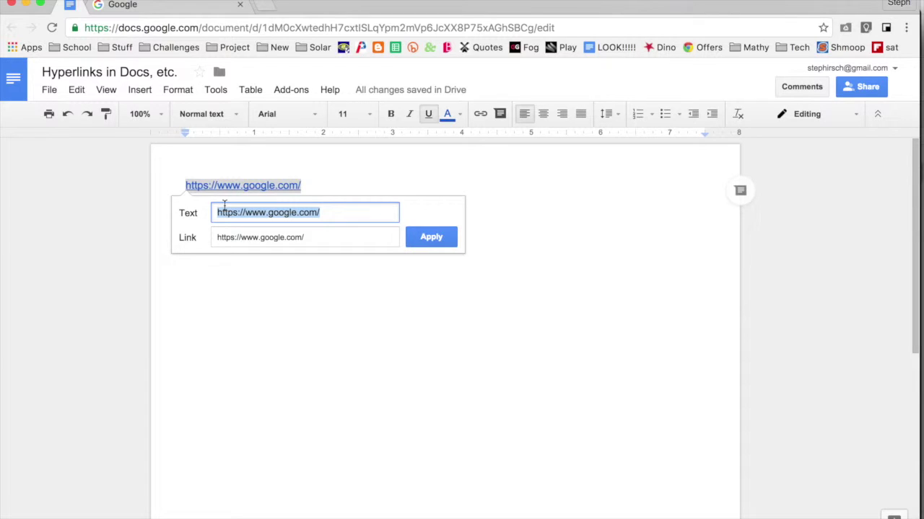
type("Google ")
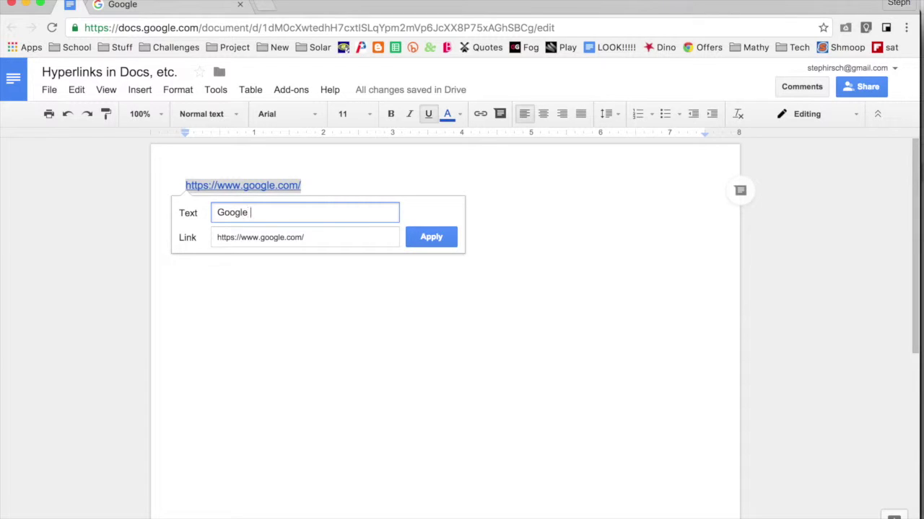
type("Search")
left_click(437, 242)
left_click(258, 359)
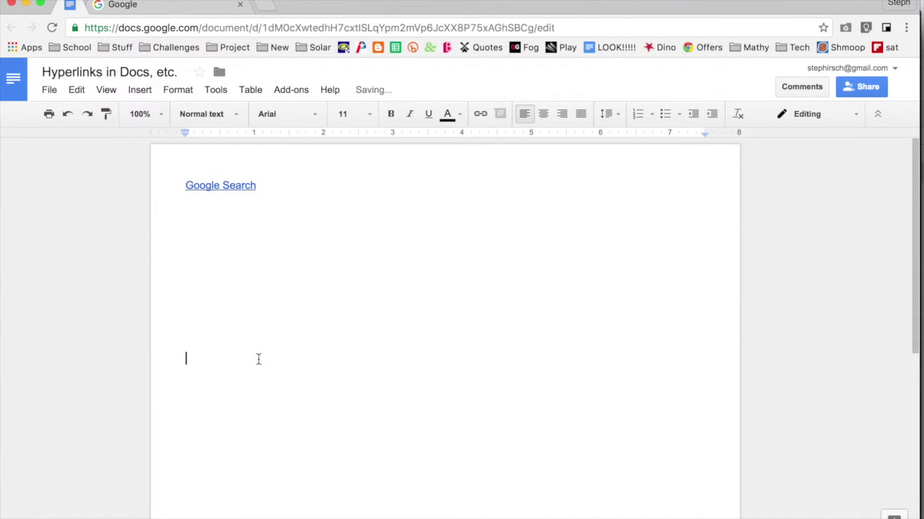
Step: Test the "Google Search" link by opening its web page, and return to the document
left_click(224, 187)
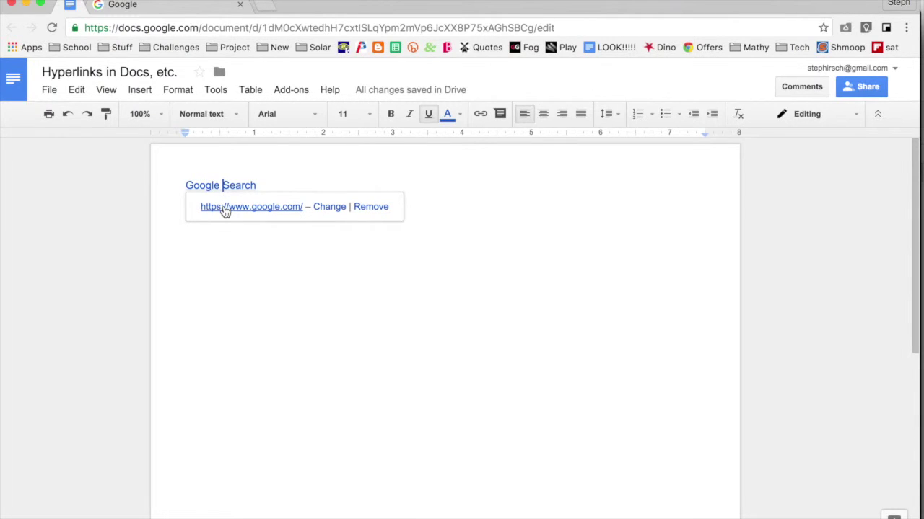
left_click(225, 208)
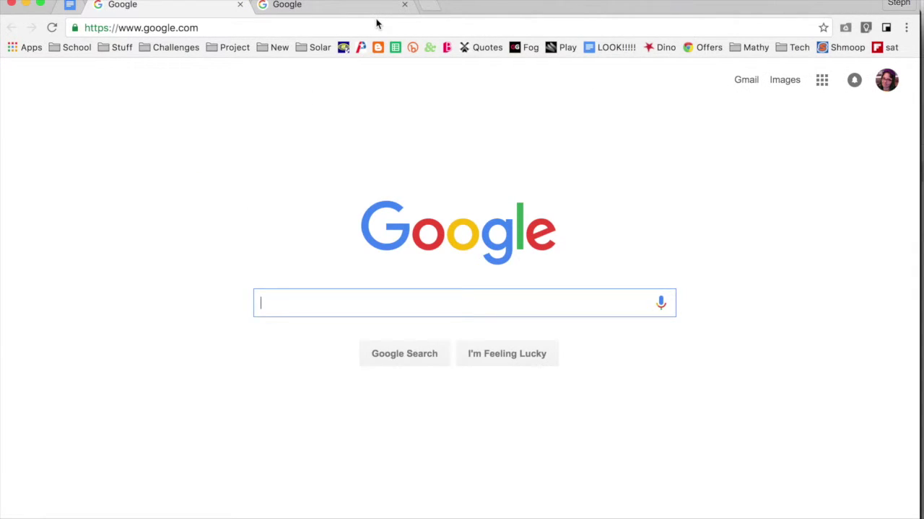
left_click(72, 7)
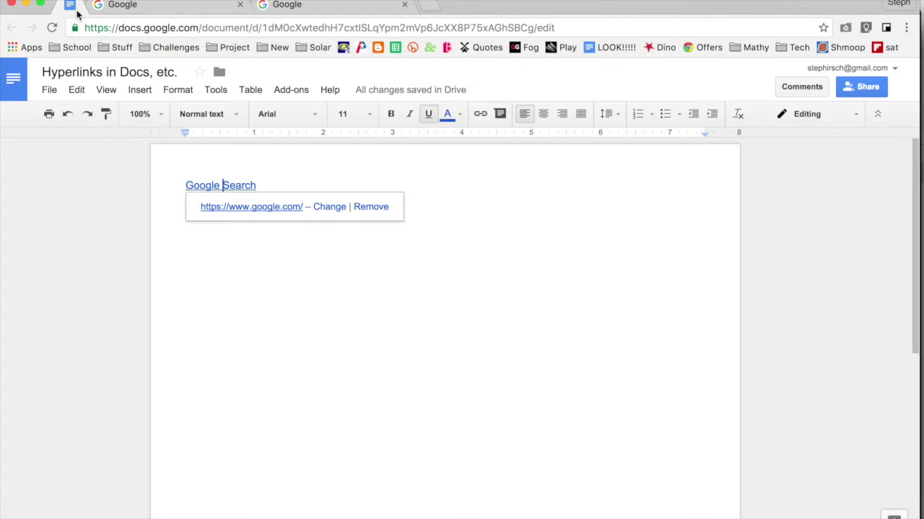
Step: Add the plain text "Google" on a new line below the "Google Search" link
left_click(281, 187)
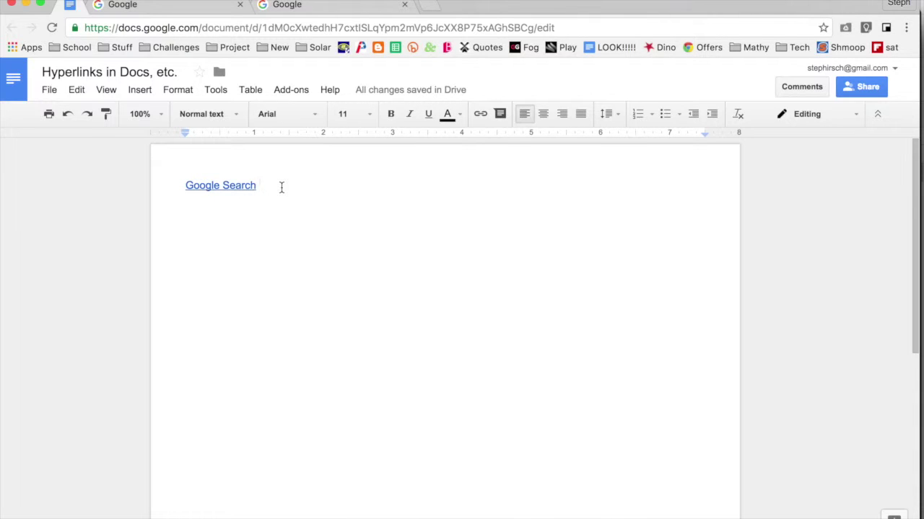
key("Return")
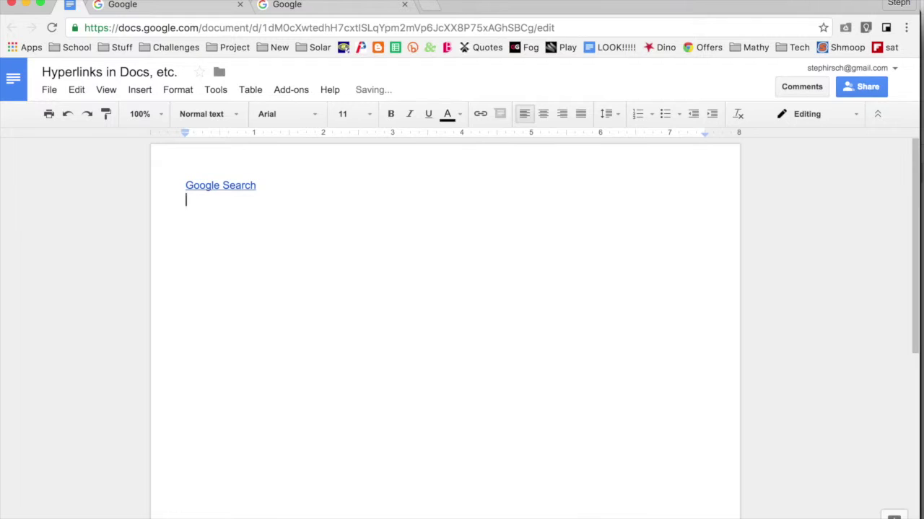
type("Google")
key("BackSpace")
Step: Copy the web address from the open Google page and return to the document
left_click(191, 9)
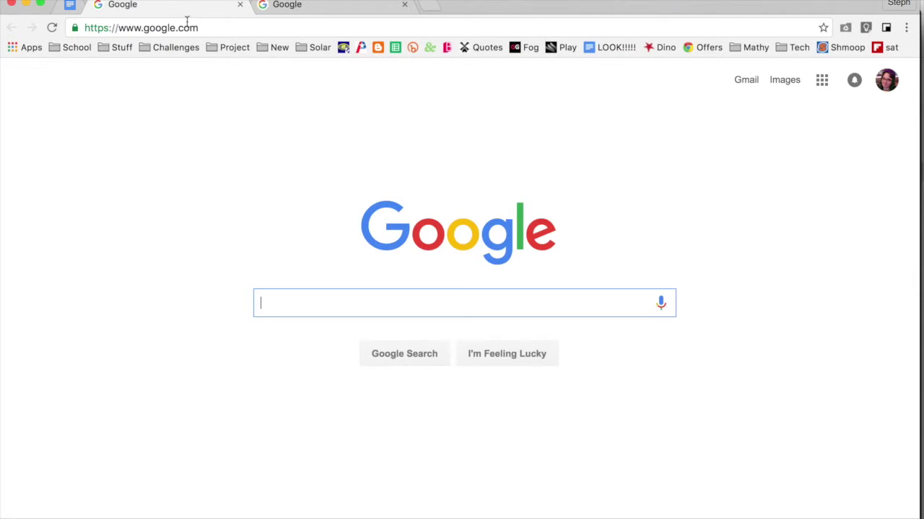
left_click(184, 30)
key("super+c")
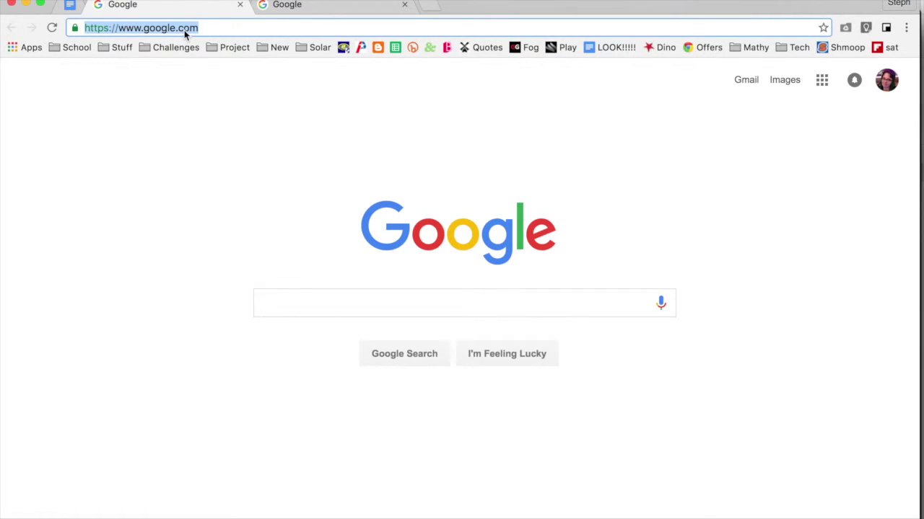
left_click(73, 7)
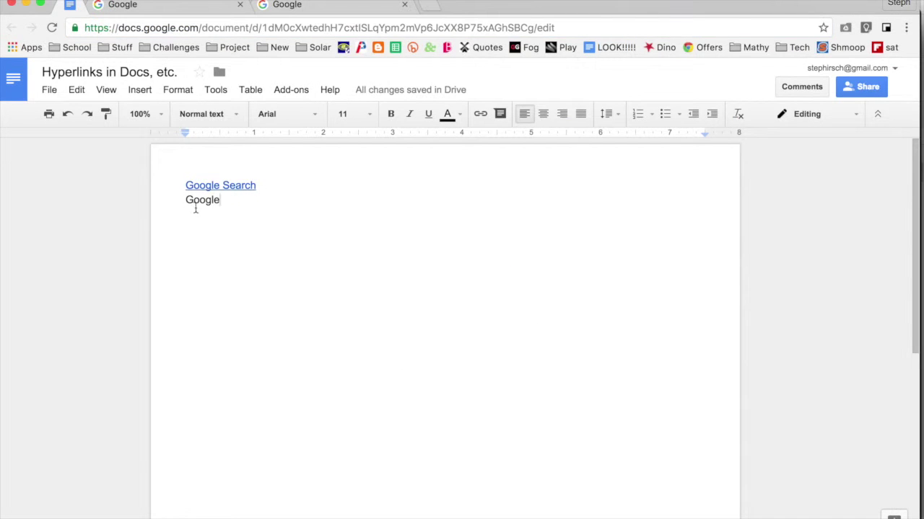
left_click_drag(186, 200, 220, 206)
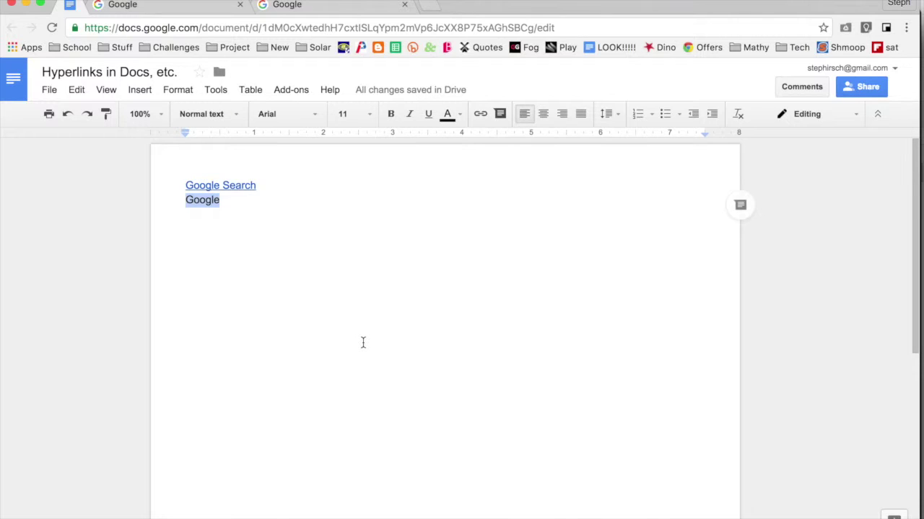
left_click(481, 116)
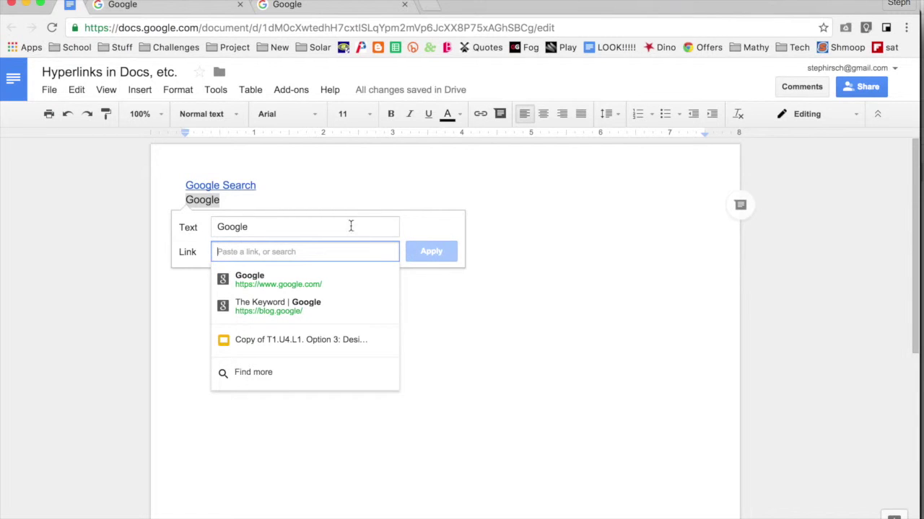
key("super+v")
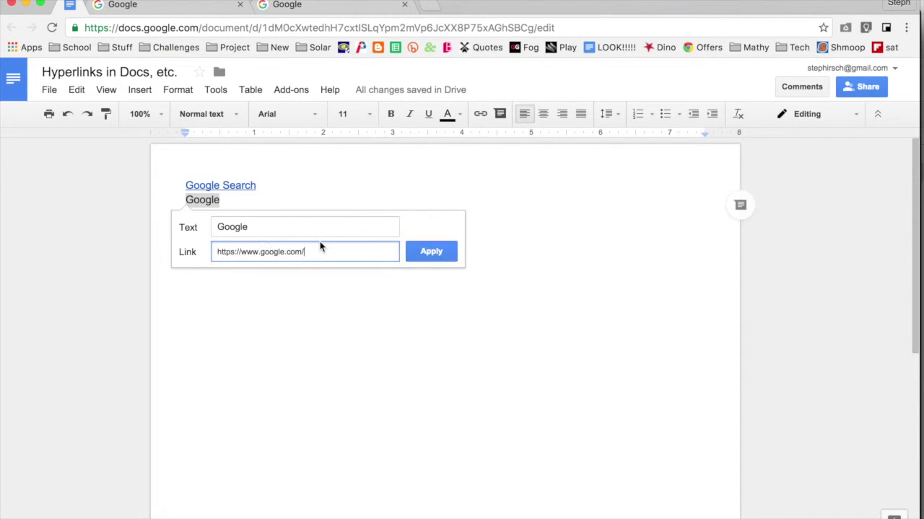
Step: Replace the pasted address with the suggested file "Copy of T1.U4.L1. Option 3: Desi…" and apply it as the link for "Google"
key("BackSpace")
key("BackSpace")
key("BackSpace")
key("BackSpace")
key("BackSpace")
key("BackSpace")
key("BackSpace")
key("BackSpace")
key("BackSpace")
key("BackSpace")
key("BackSpace")
key("BackSpace")
key("BackSpace")
key("BackSpace")
key("BackSpace")
key("BackSpace")
key("BackSpace")
key("BackSpace")
key("BackSpace")
key("BackSpace")
key("BackSpace")
key("BackSpace")
key("BackSpace")
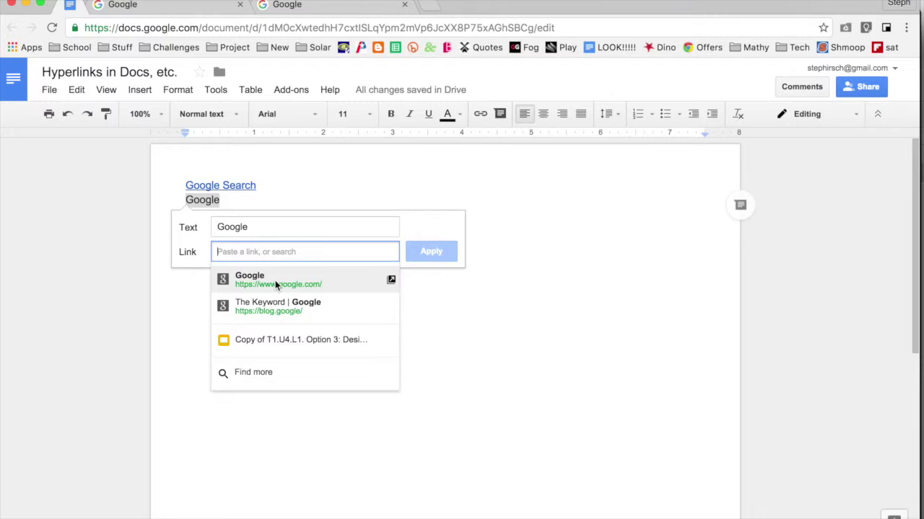
left_click(291, 340)
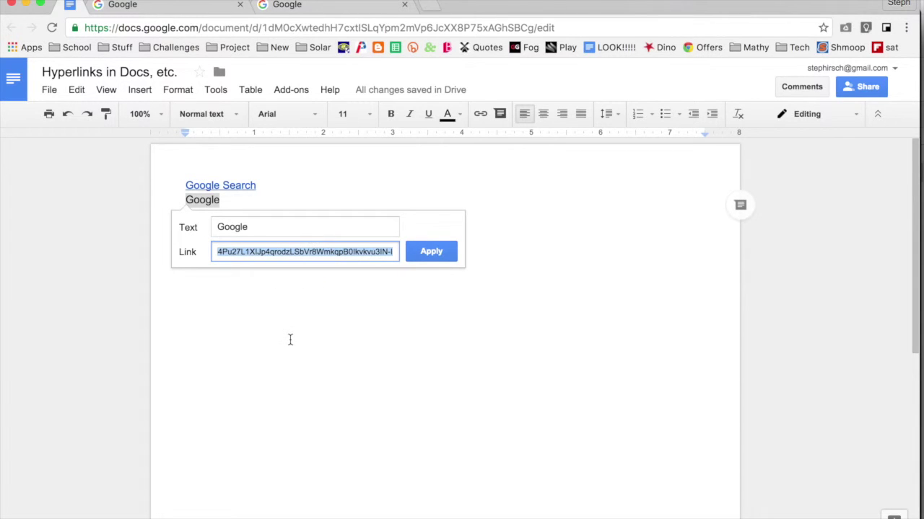
left_click(415, 251)
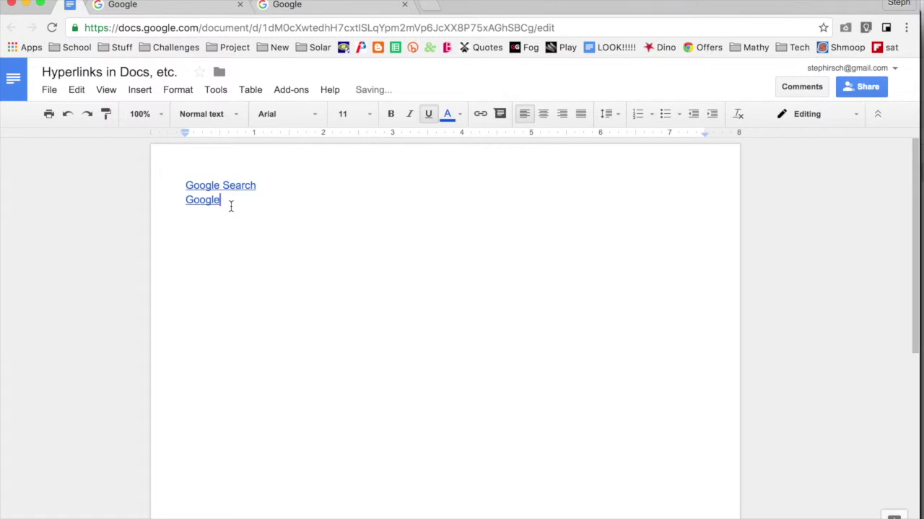
Step: Add the text "Exponential Functions" on a new line below the "Google" link
key("Return")
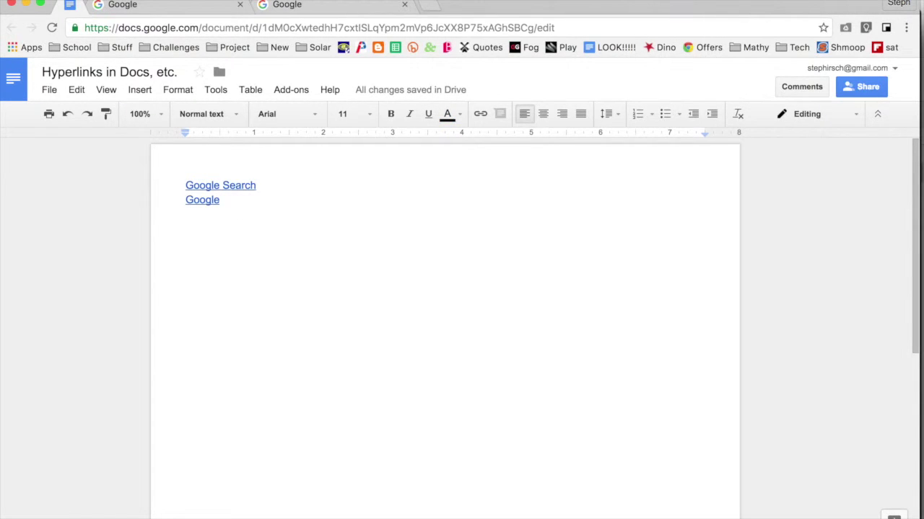
type("Exppnoe")
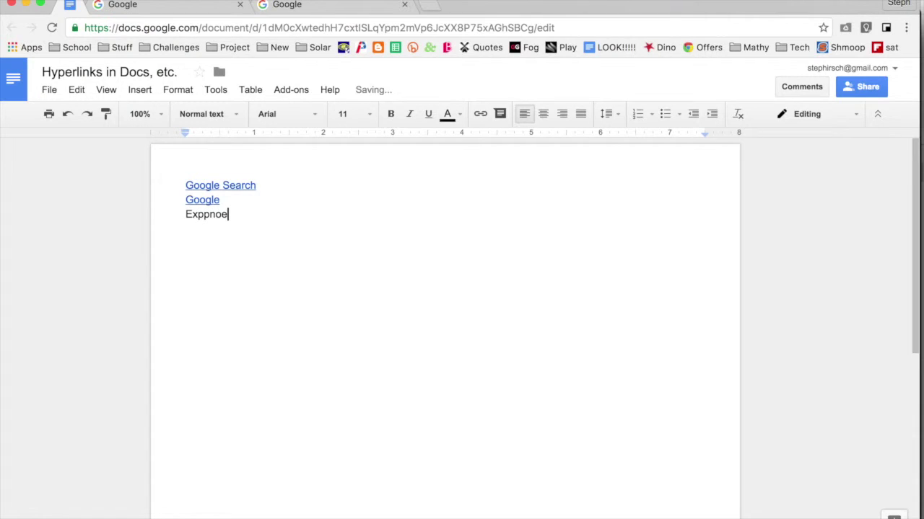
key("BackSpace")
key("BackSpace")
key("BackSpace")
key("BackSpace")
type("onential Functions")
Step: Review the link suggestions for the text "Exponential Functions" and find more results for it in Explore
left_click_drag(294, 215, 166, 216)
key("super+k")
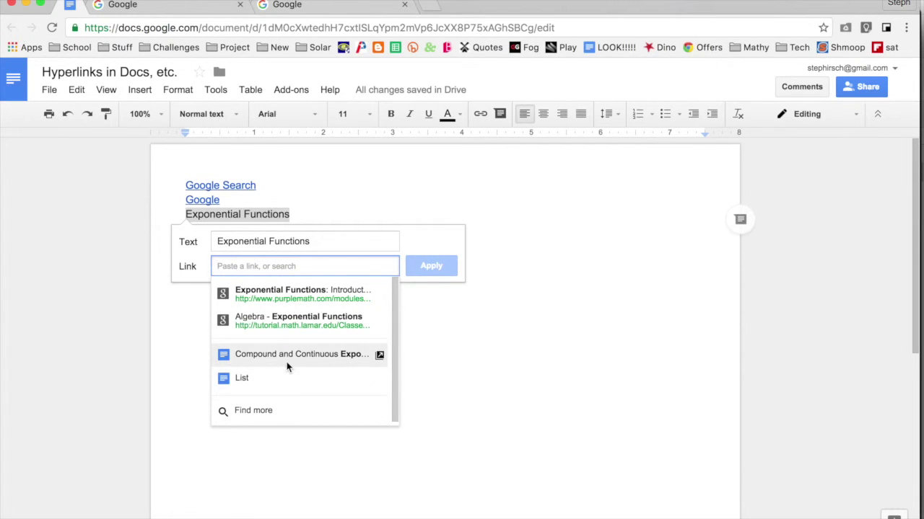
scroll(287, 379, "down", 1)
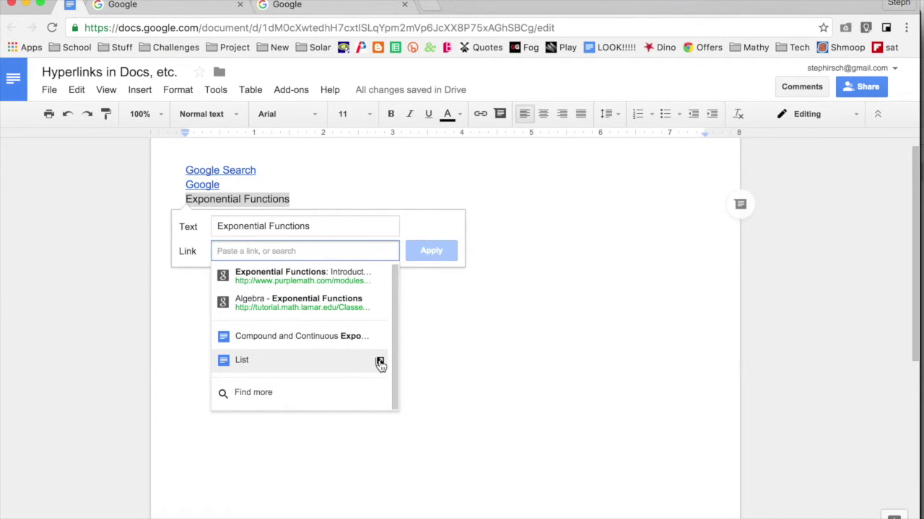
left_click(268, 393)
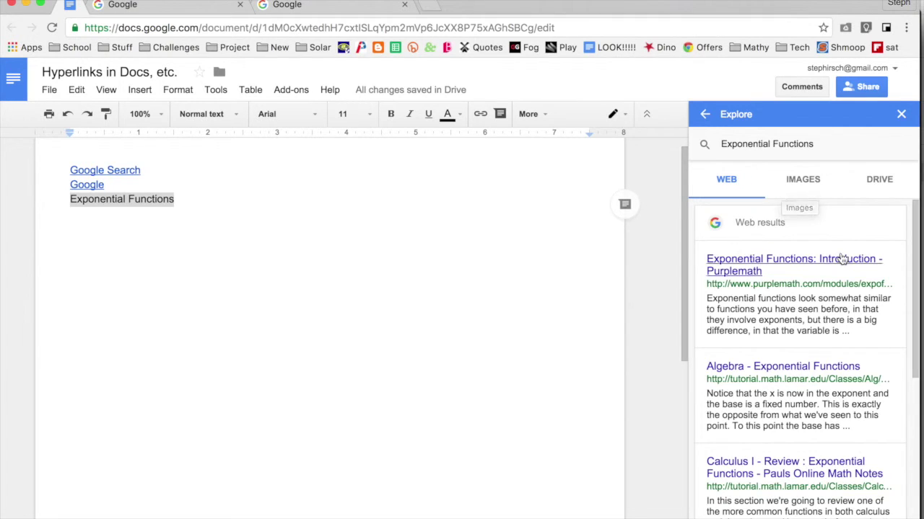
Step: Open the Regents Exam Prep Center web result on exponential functions, then return to the document below the "Exponential Functions" line
scroll(841, 260, "down", 5)
scroll(841, 251, "down", 3)
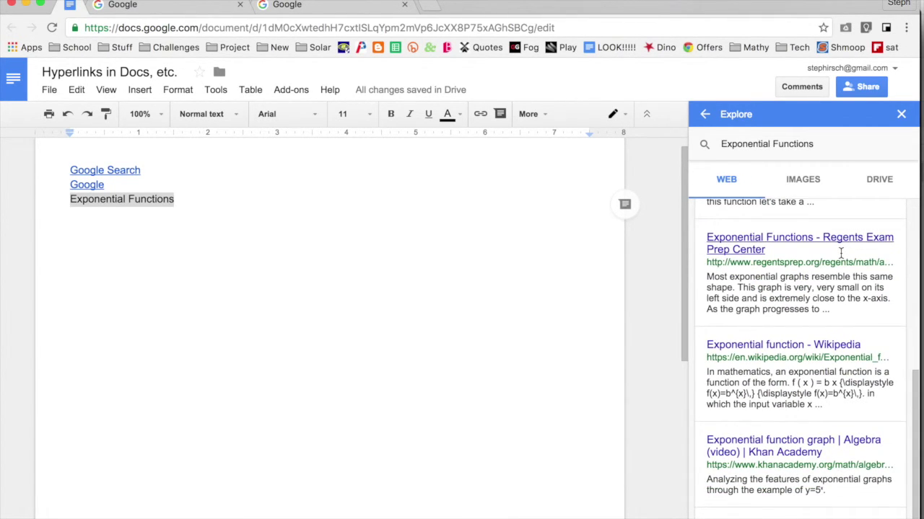
left_click(759, 250)
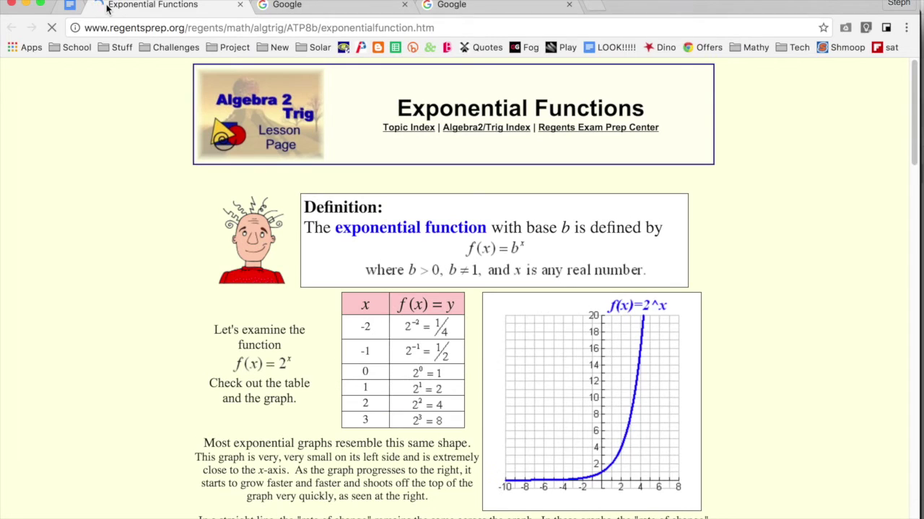
left_click(67, 5)
left_click(514, 209)
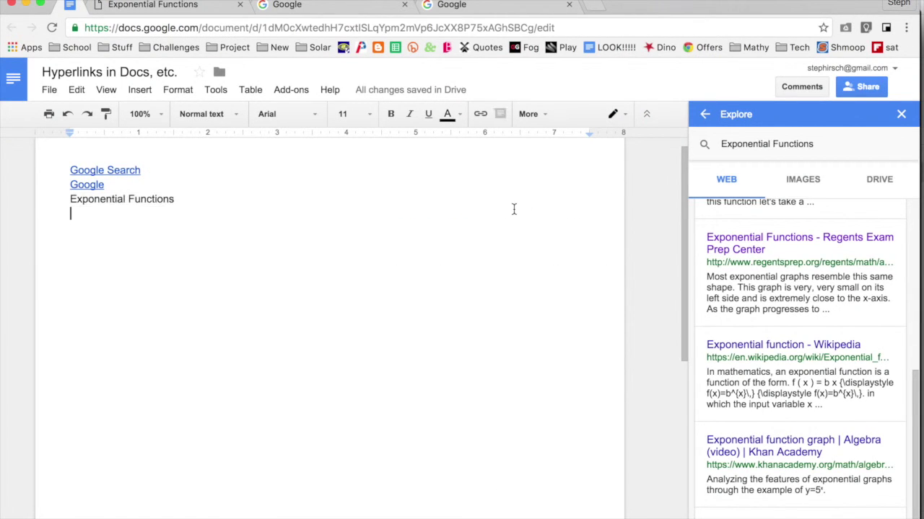
Step: Close Explore and link the text "Exponential Functions" to the suggested purplemath web page "Exponential Functions: Introduct…"
mouse_move(911, 128)
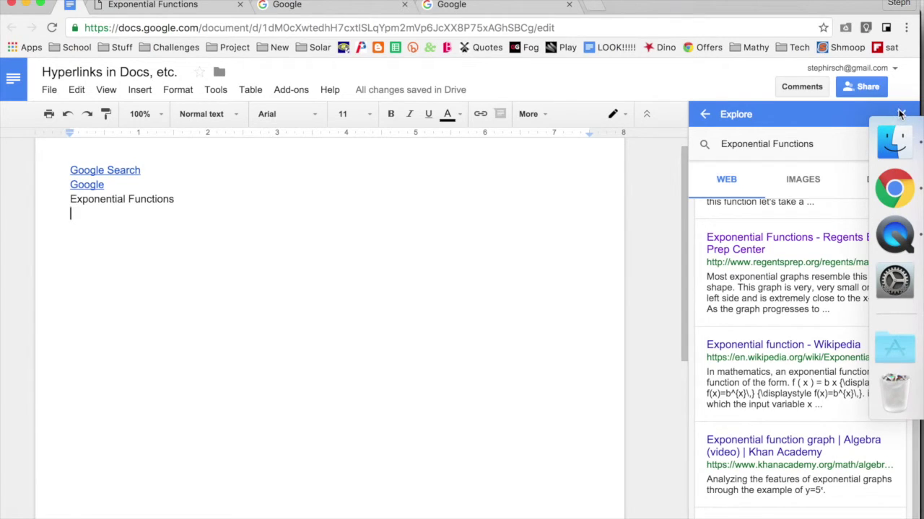
left_click(900, 114)
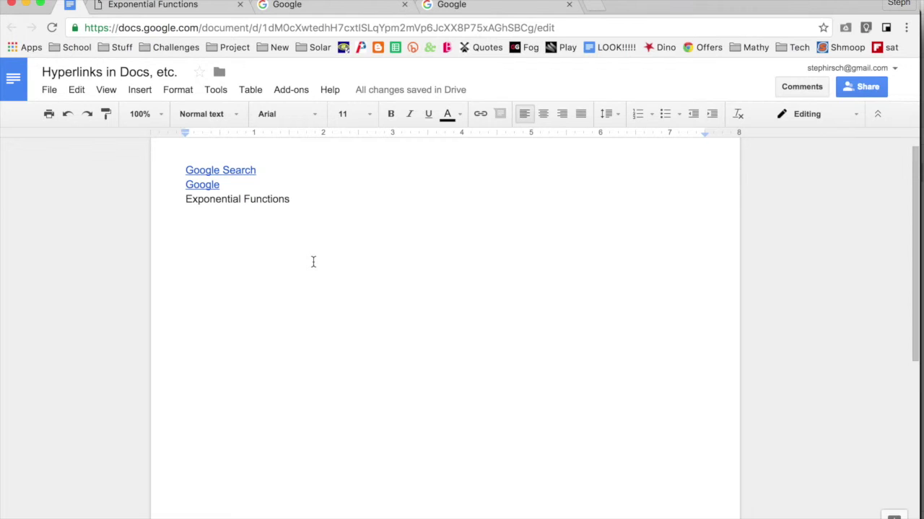
left_click_drag(299, 200, 156, 192)
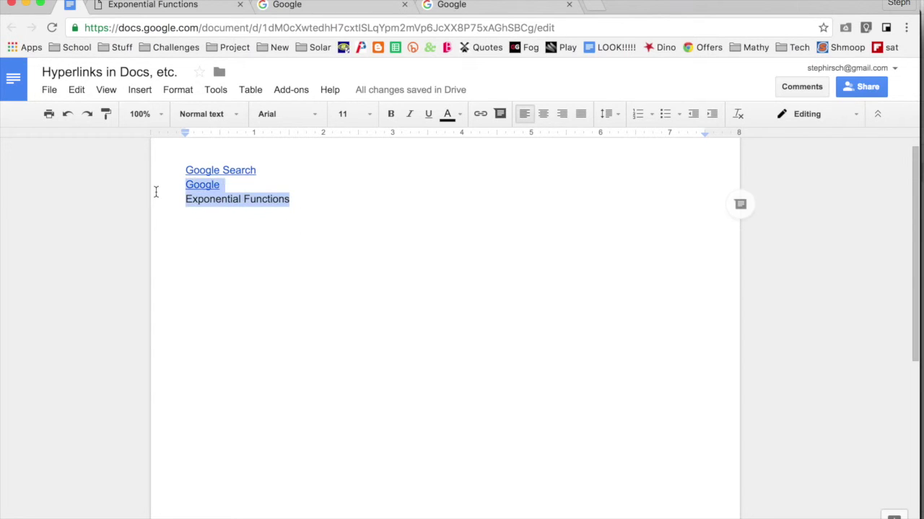
left_click(227, 200)
left_click_drag(299, 198, 166, 203)
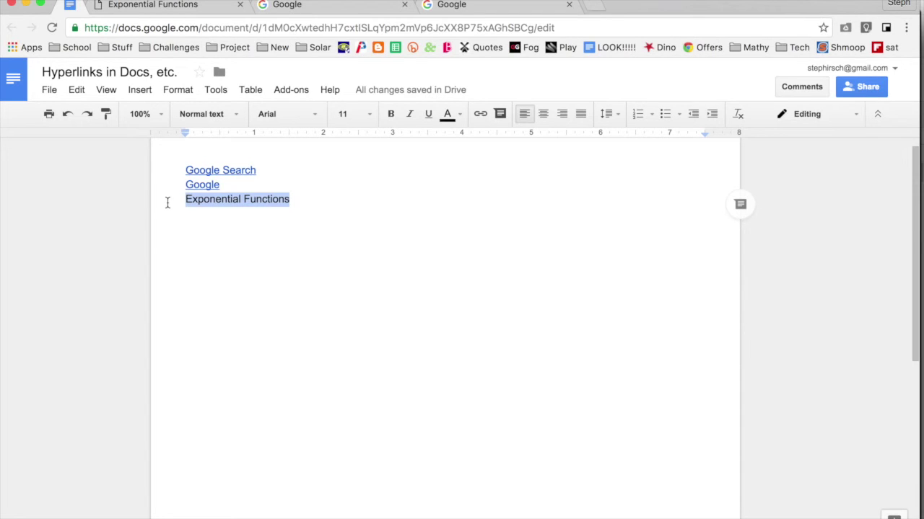
left_click(480, 114)
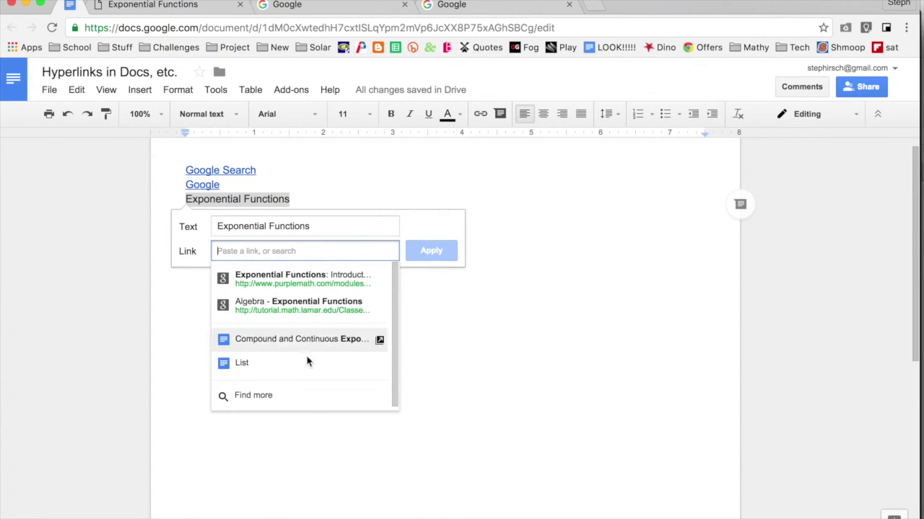
left_click(294, 278)
left_click(431, 252)
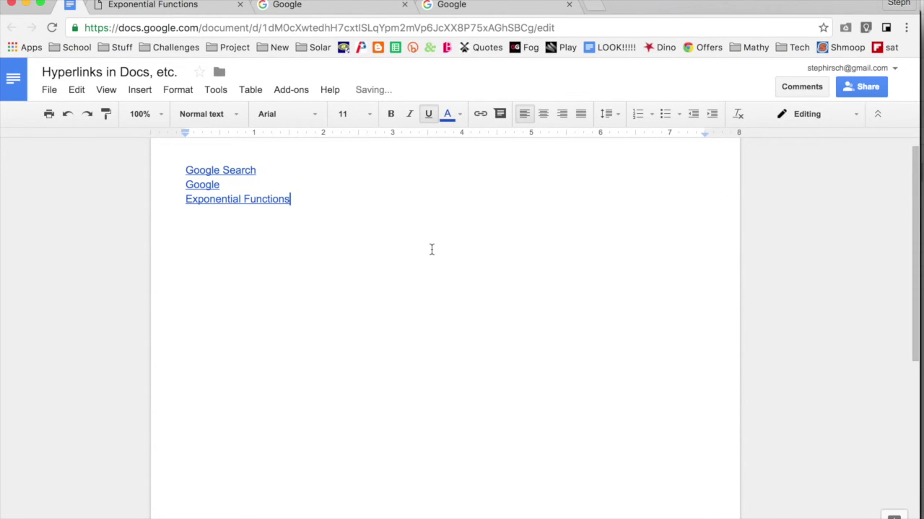